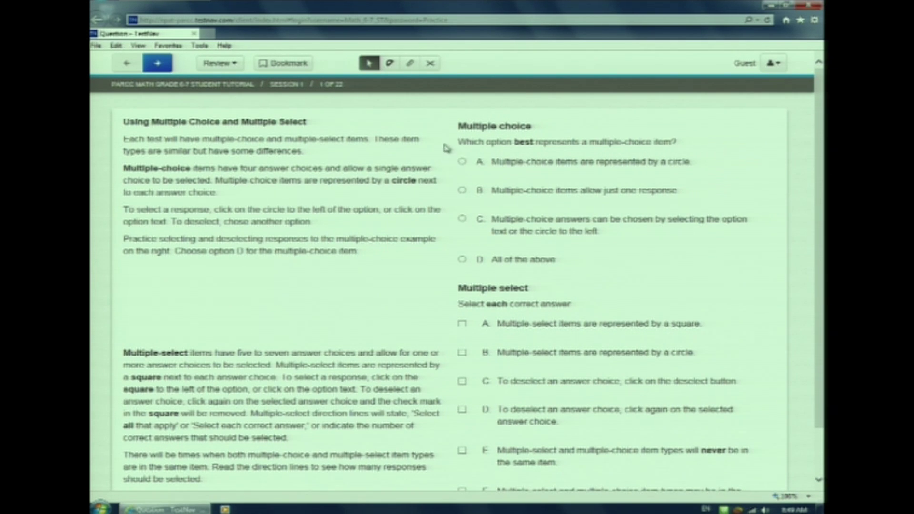
# Step: Choose option C in the multiple-choice item and select only B and D in the multiple-select item
pyautogui.click(460, 191)
pyautogui.scroll(-1, 816, 207)
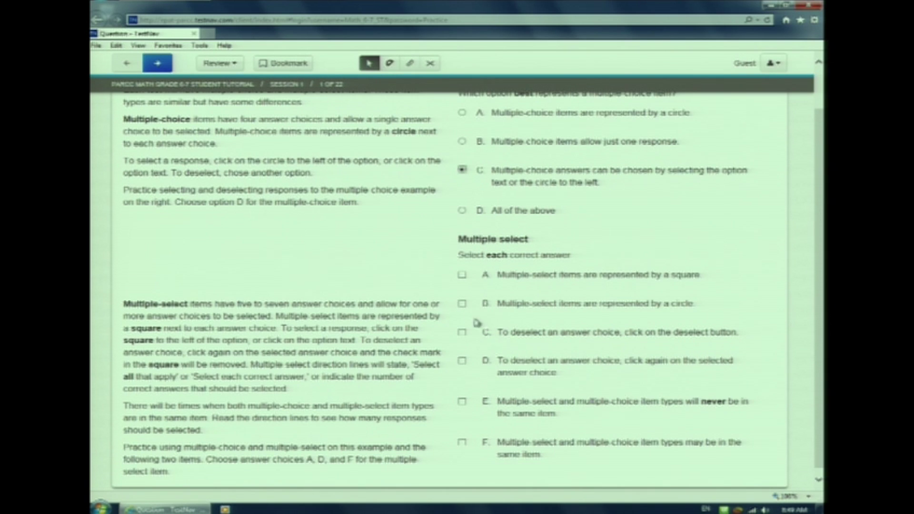
pyautogui.click(462, 304)
pyautogui.click(462, 333)
pyautogui.click(463, 362)
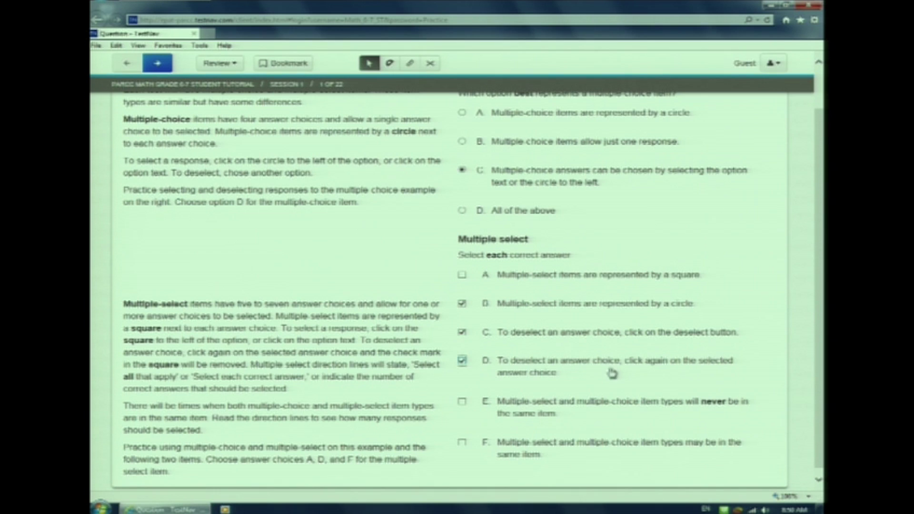
pyautogui.click(462, 332)
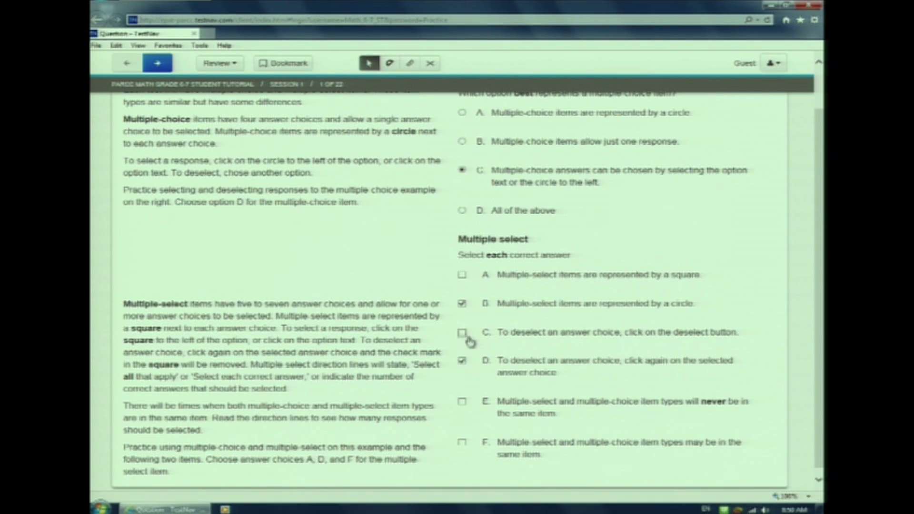
pyautogui.scroll(1, 605, 360)
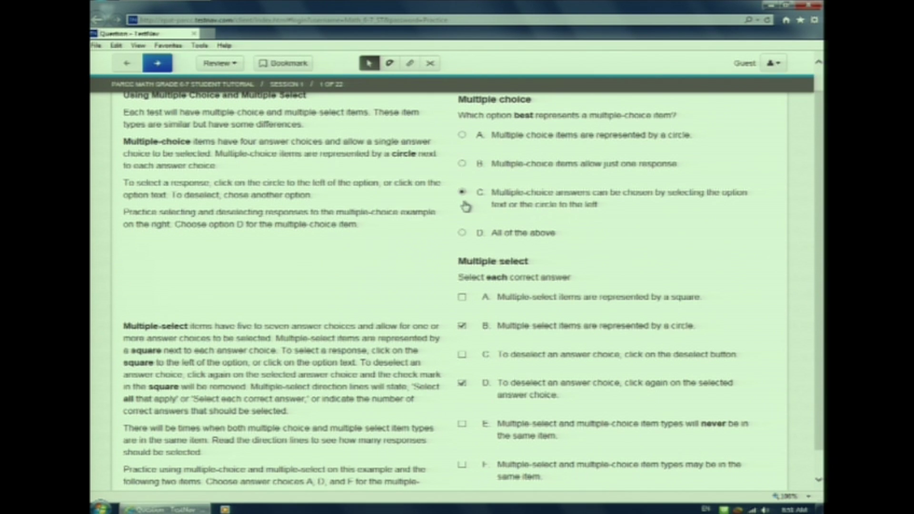
pyautogui.scroll(-1, 523, 252)
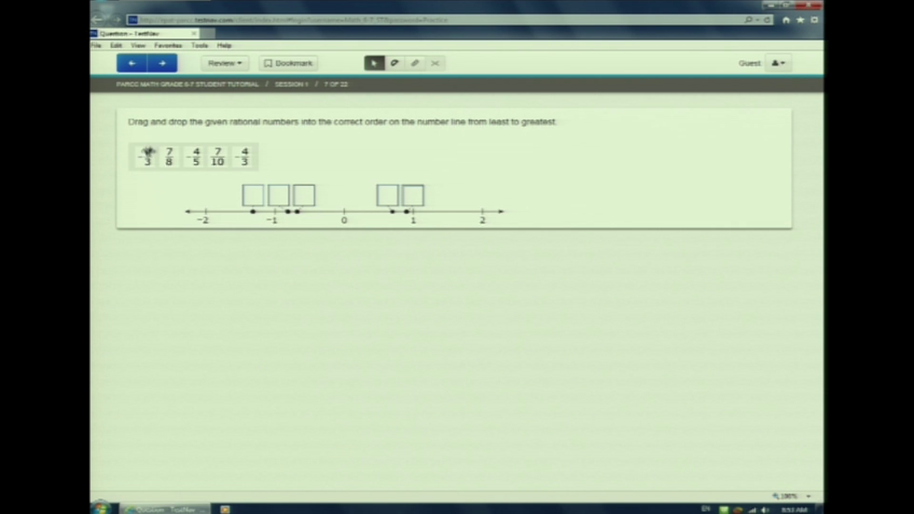
# Step: Drag -4/3 into the first number-line box and -4/5 into the second box
pyautogui.moveTo(245, 155); pyautogui.dragTo(253, 197)
pyautogui.moveTo(195, 152); pyautogui.dragTo(309, 190)
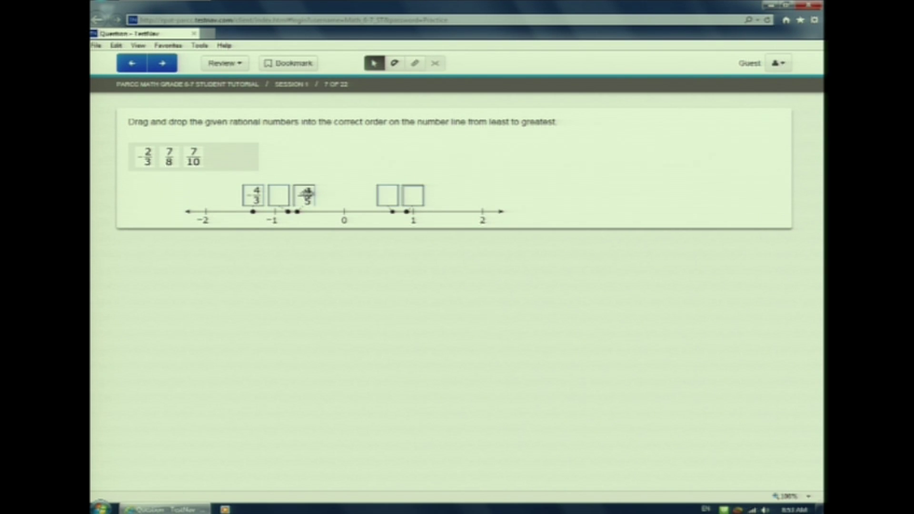
pyautogui.moveTo(305, 196); pyautogui.dragTo(279, 194)
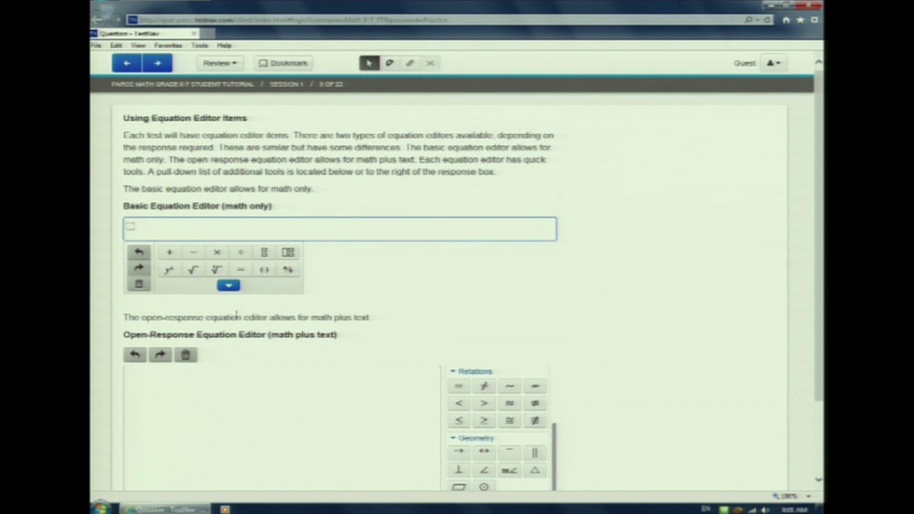
# Step: Expand the extra symbols and build the fraction 5/6 in the basic equation editor
pyautogui.click(228, 288)
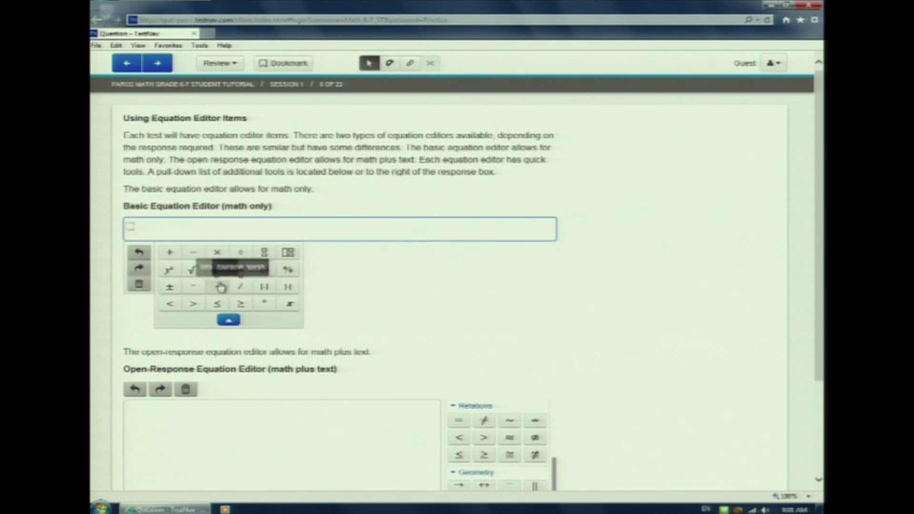
pyautogui.click(265, 253)
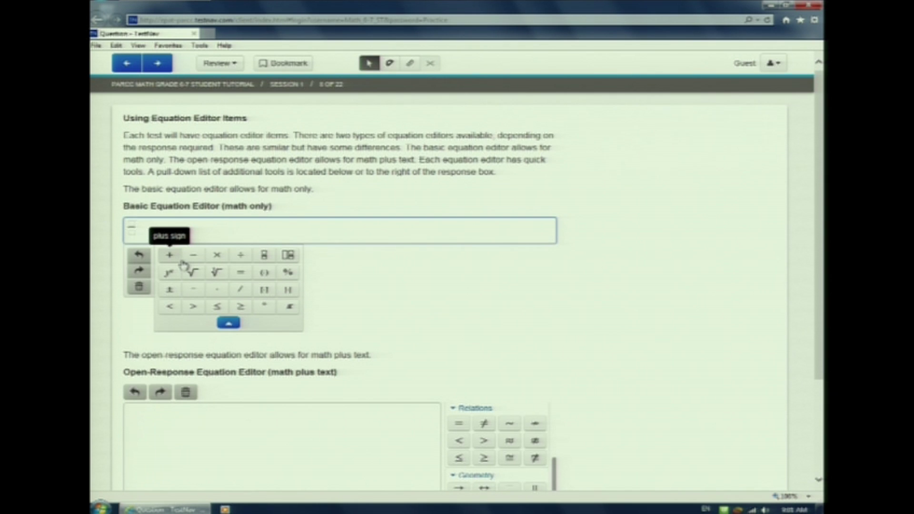
pyautogui.write('5')
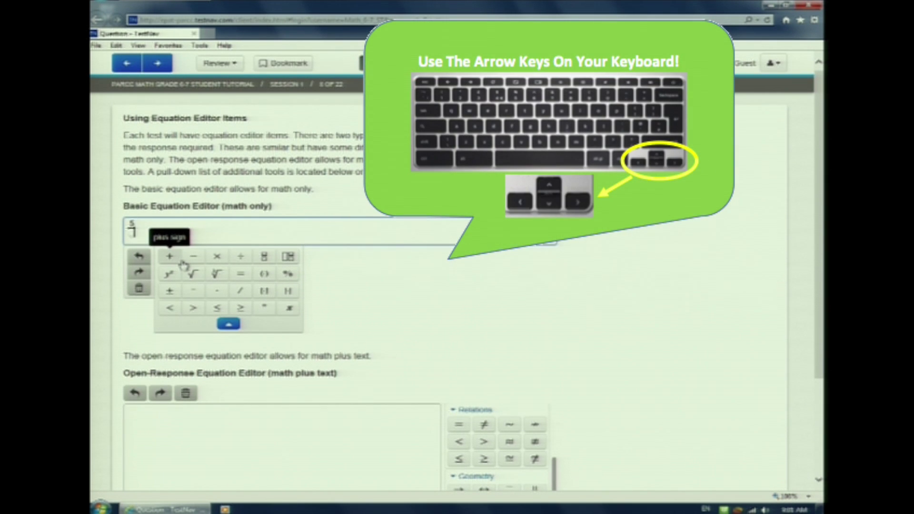
pyautogui.press('Down')
pyautogui.write('6')
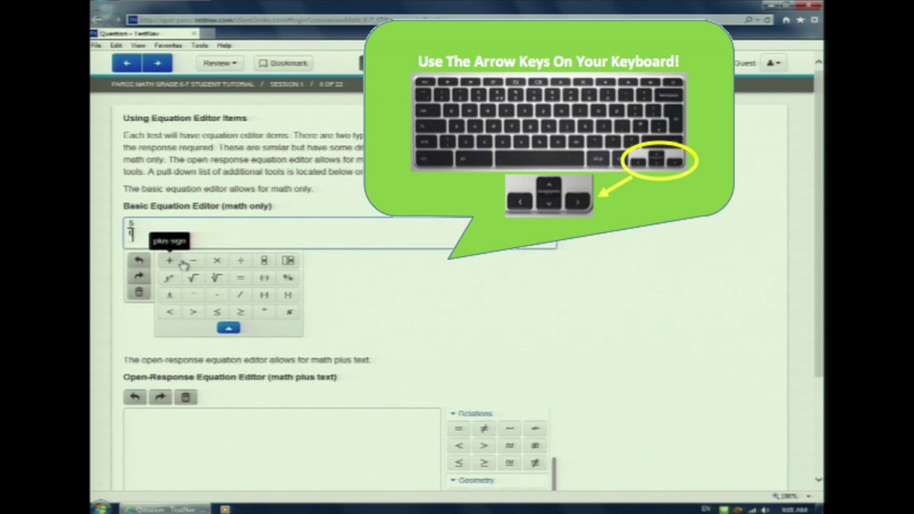
pyautogui.press('Right')
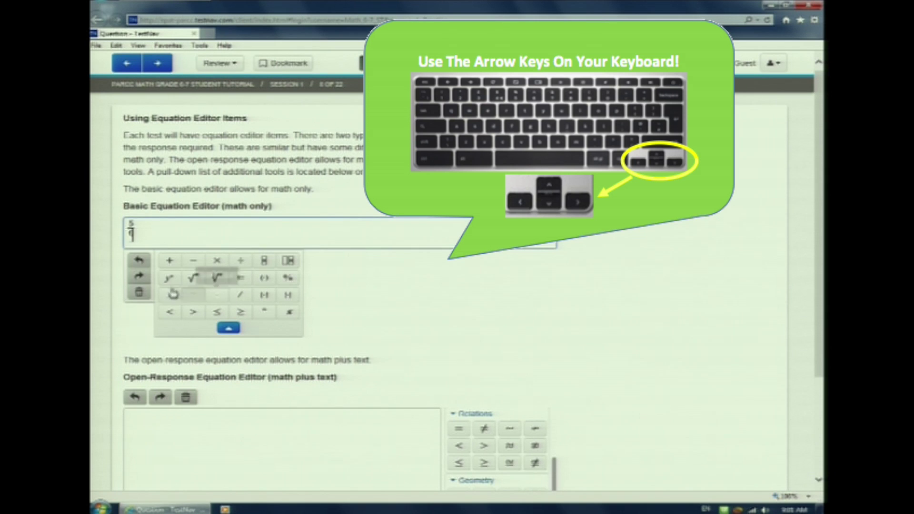
# Step: Clear the basic equation and enter the mixed number 3 4/5 with the mixed-number template
pyautogui.click(145, 294)
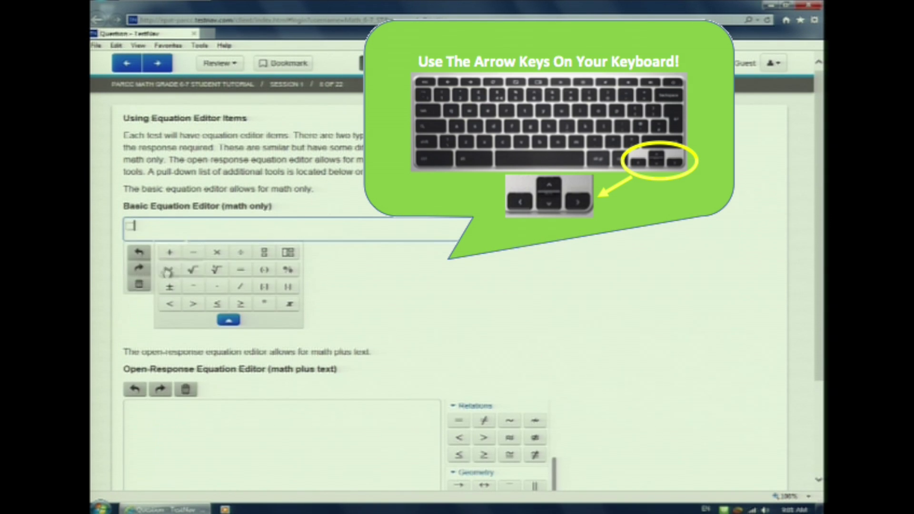
pyautogui.click(291, 256)
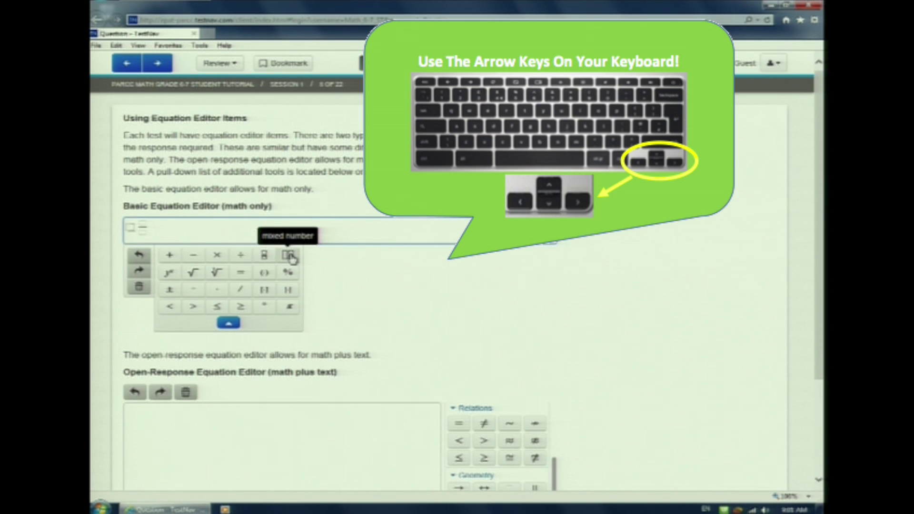
pyautogui.write('3 ')
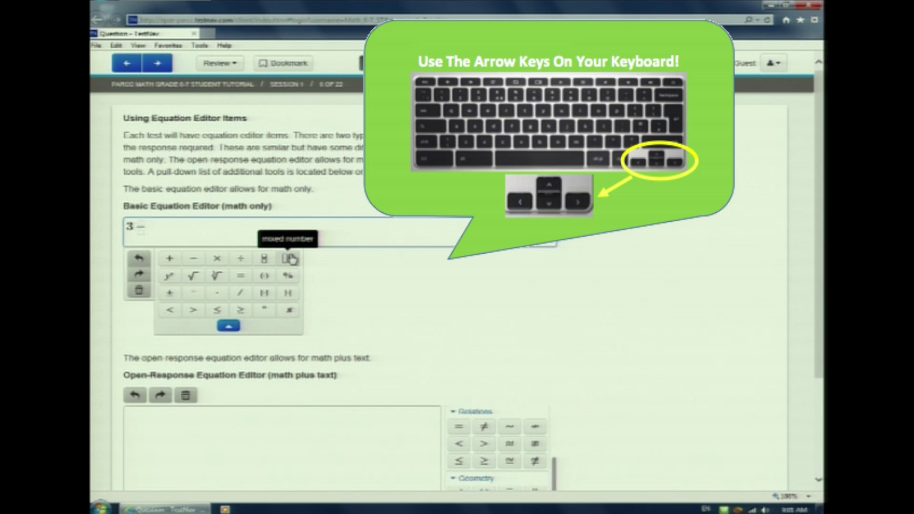
pyautogui.write('4/')
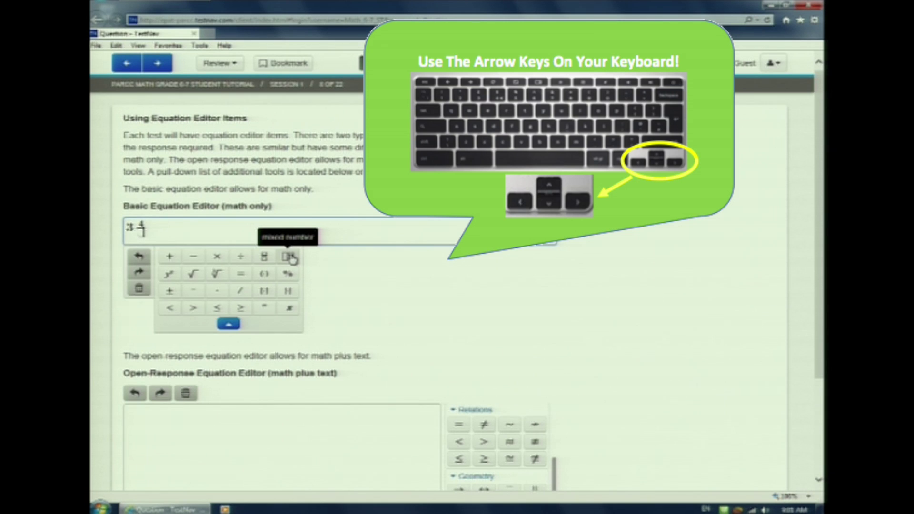
pyautogui.write('5')
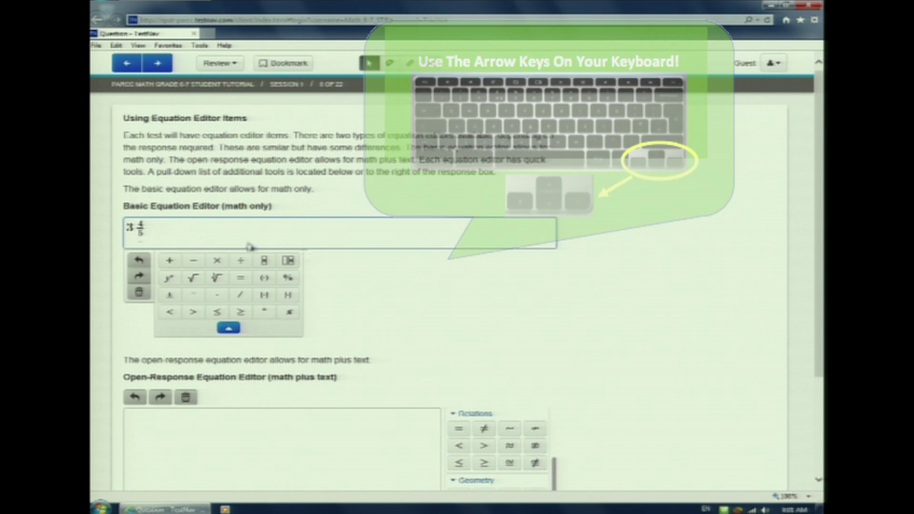
pyautogui.press('Right')
pyautogui.scroll(-2, 728, 308)
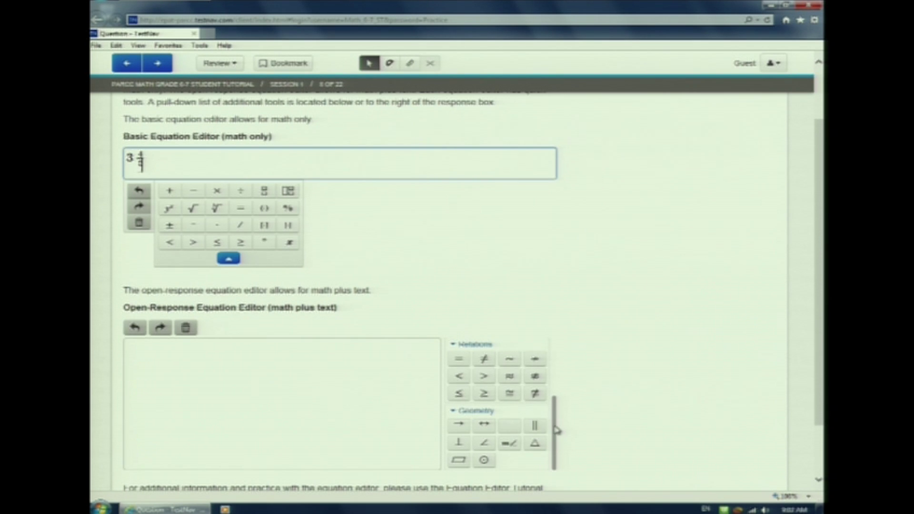
pyautogui.moveTo(554, 423); pyautogui.dragTo(555, 364)
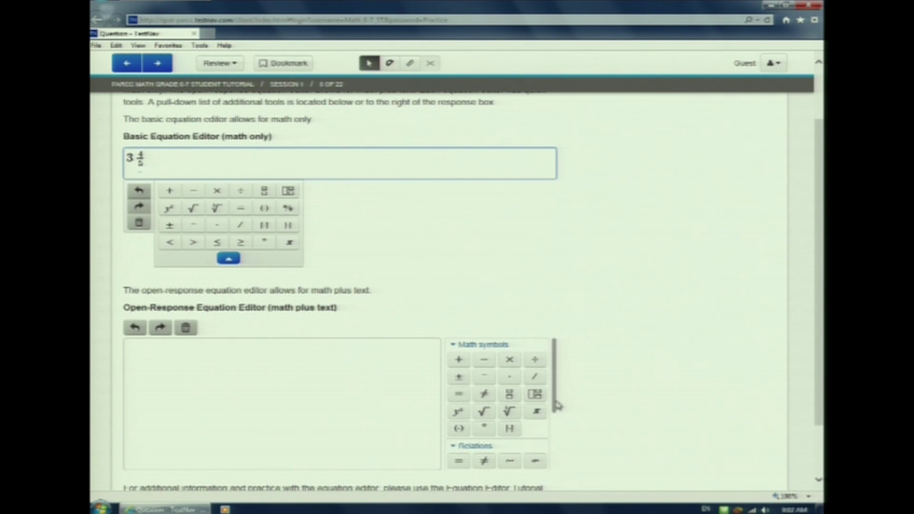
pyautogui.moveTo(557, 404); pyautogui.dragTo(560, 455)
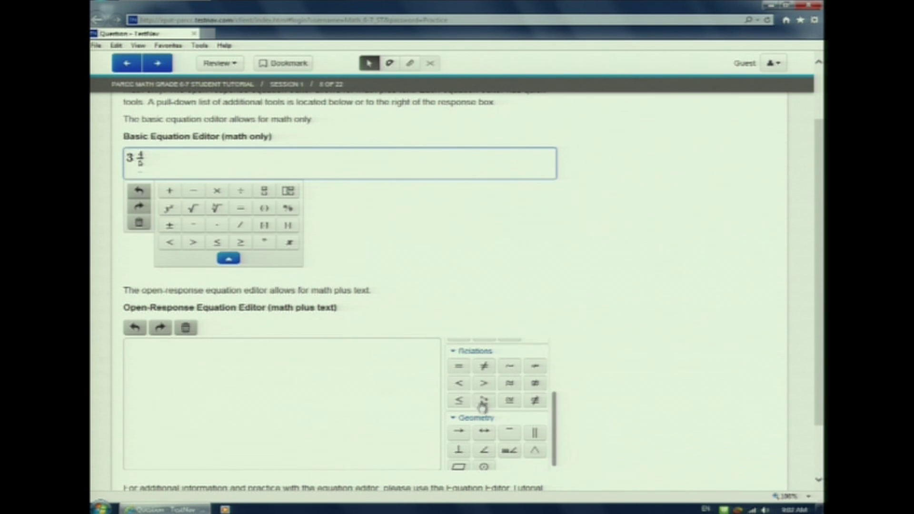
pyautogui.moveTo(554, 403); pyautogui.dragTo(554, 432)
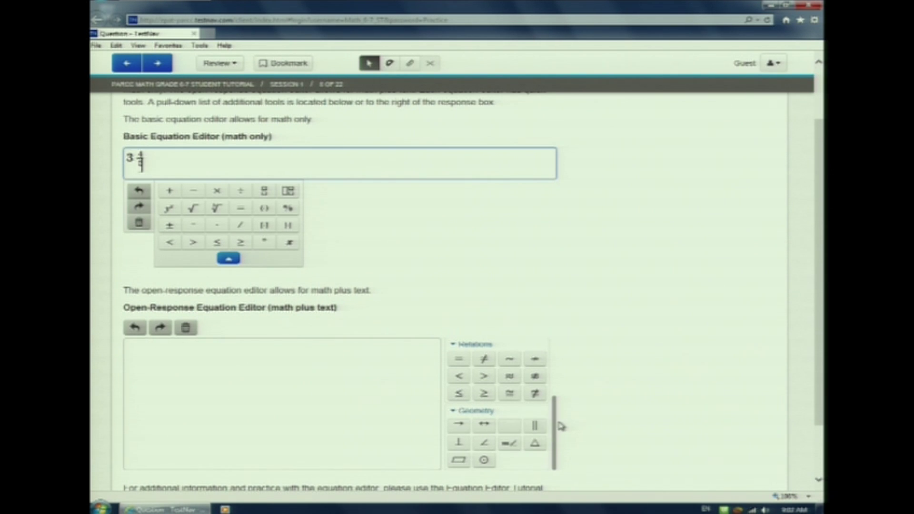
pyautogui.moveTo(554, 426); pyautogui.dragTo(554, 362)
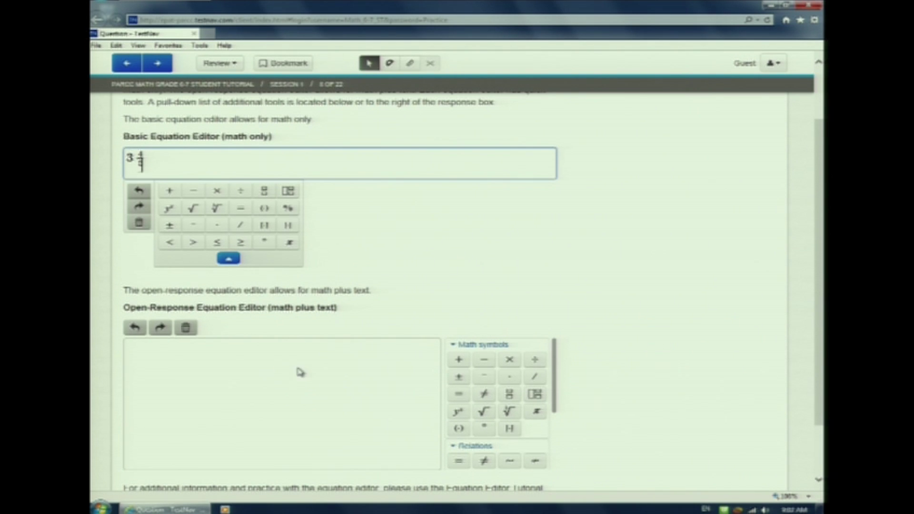
# Step: Write 3¹ pizzas in the open-response editor with the power template, undoing a mistaken exponent
pyautogui.click(458, 412)
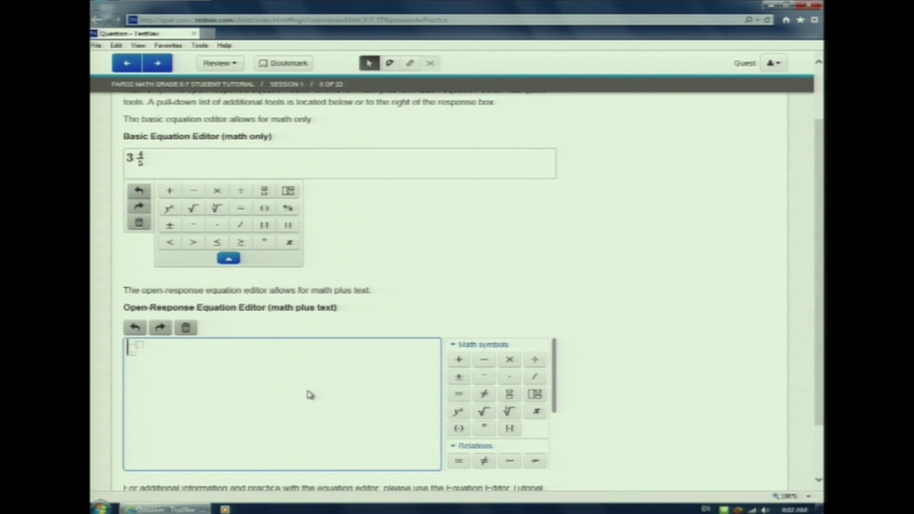
pyautogui.write('3')
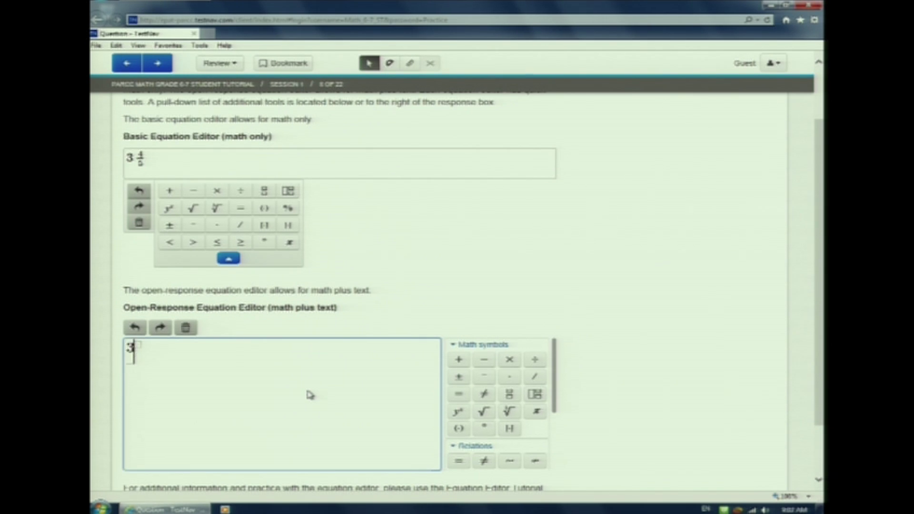
pyautogui.write(' 4/5')
pyautogui.press('Right')
pyautogui.click(135, 327)
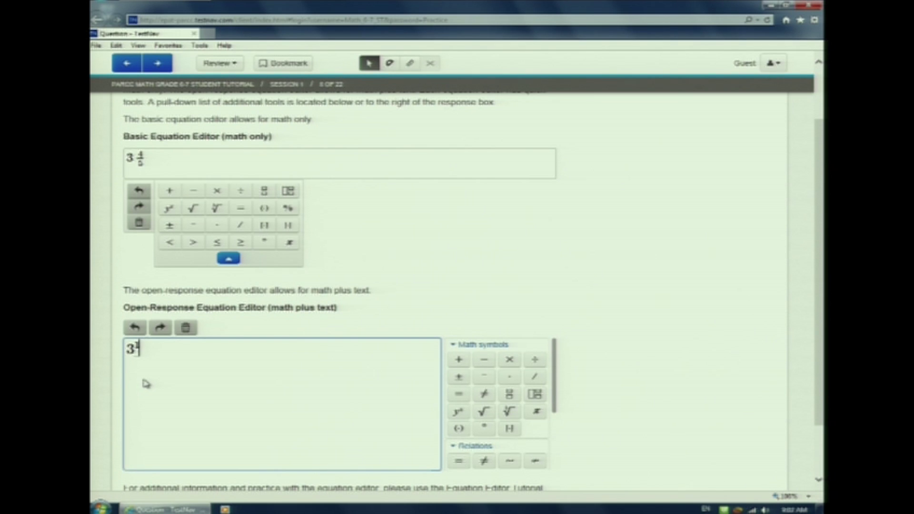
pyautogui.write('pi')
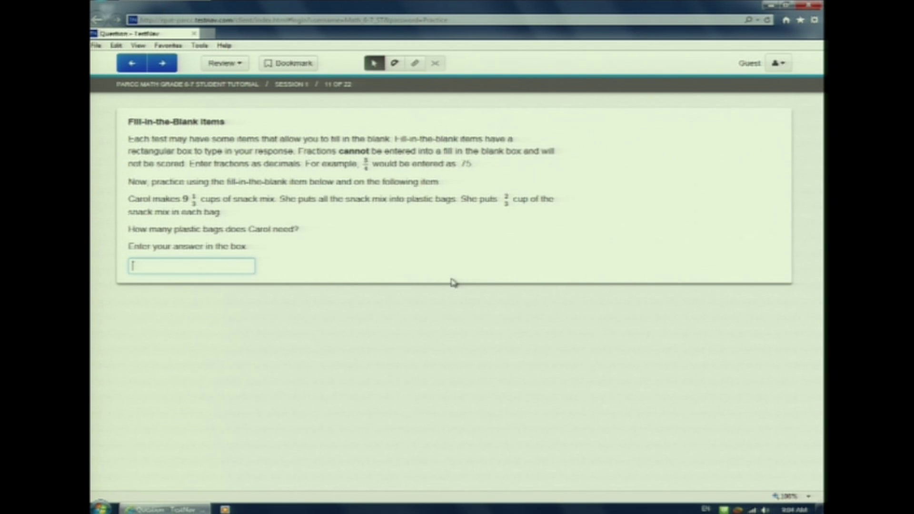
# Step: Fill the blank with .75, deleting an invalid entry first
pyautogui.write('3')
pyautogui.press('BackSpace')
pyautogui.write('1')
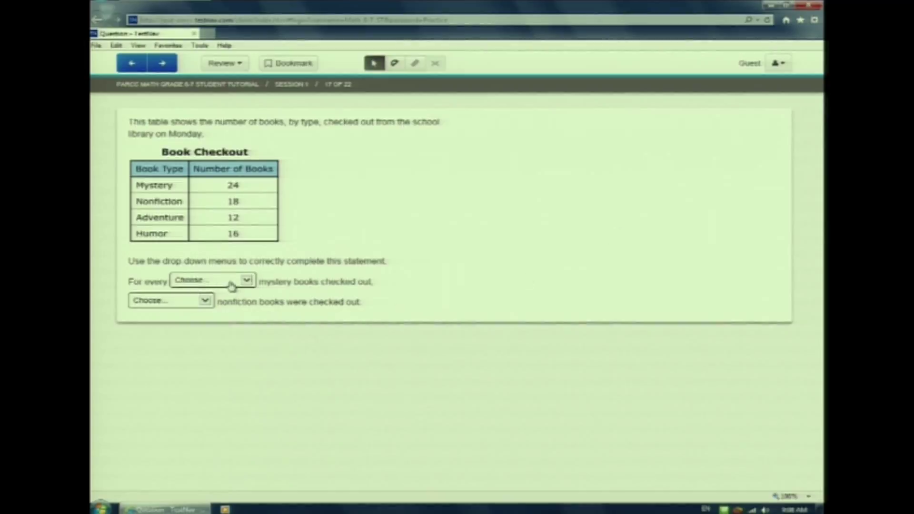
# Step: Pick 4 for mystery books and 3 for nonfiction books, correcting an initial choice of 2
pyautogui.click(231, 284)
pyautogui.click(228, 289)
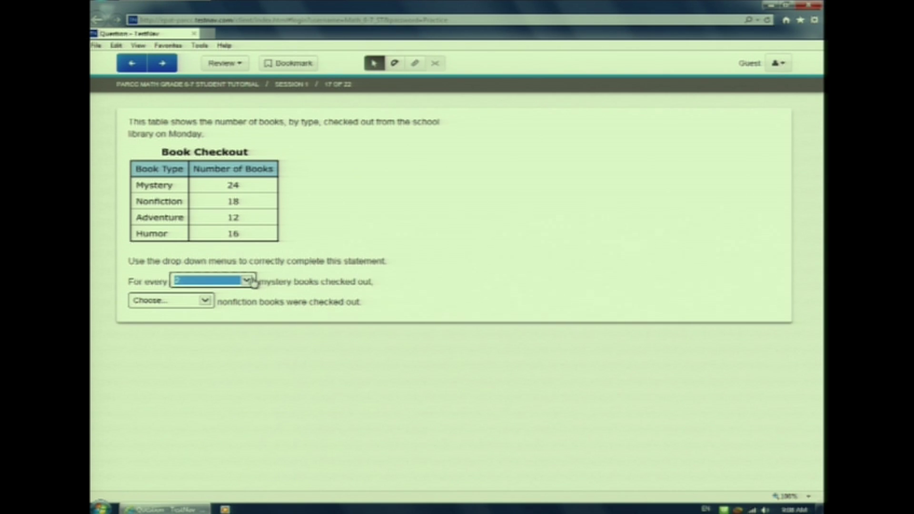
pyautogui.click(254, 282)
pyautogui.click(240, 300)
pyautogui.click(205, 300)
pyautogui.click(203, 319)
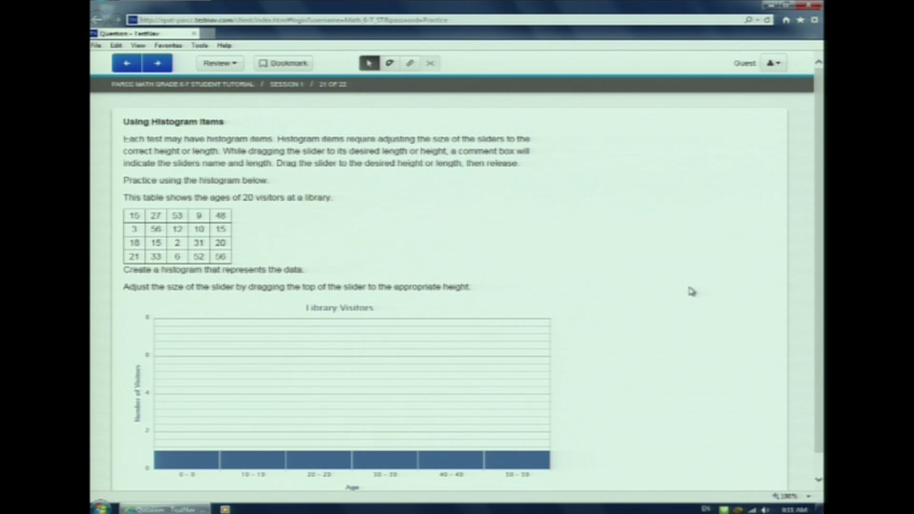
# Step: Set the histogram bars: raise 0–9, 10–19 to 3, 20–29 to 0, 30–39 to 5 visitors
pyautogui.moveTo(183, 449); pyautogui.dragTo(190, 376)
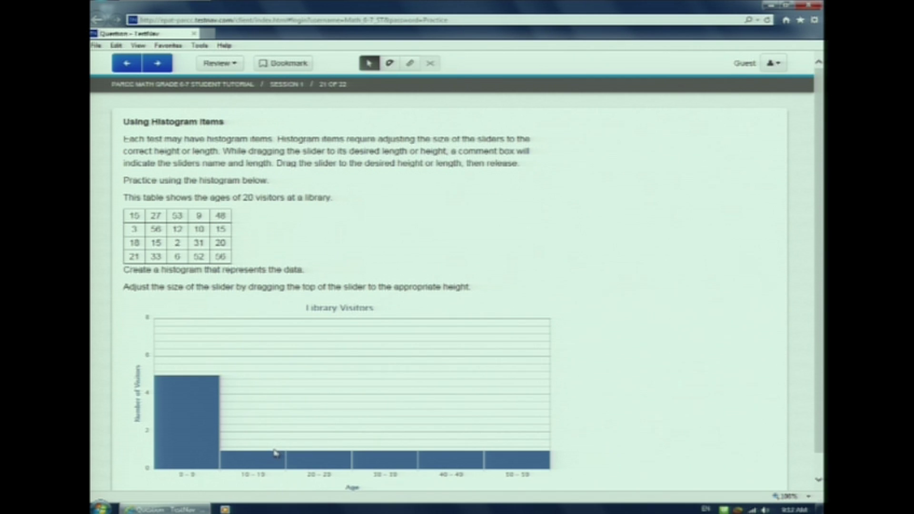
pyautogui.moveTo(275, 455); pyautogui.dragTo(305, 366)
pyautogui.moveTo(343, 451); pyautogui.dragTo(343, 467)
pyautogui.moveTo(399, 451); pyautogui.dragTo(402, 383)
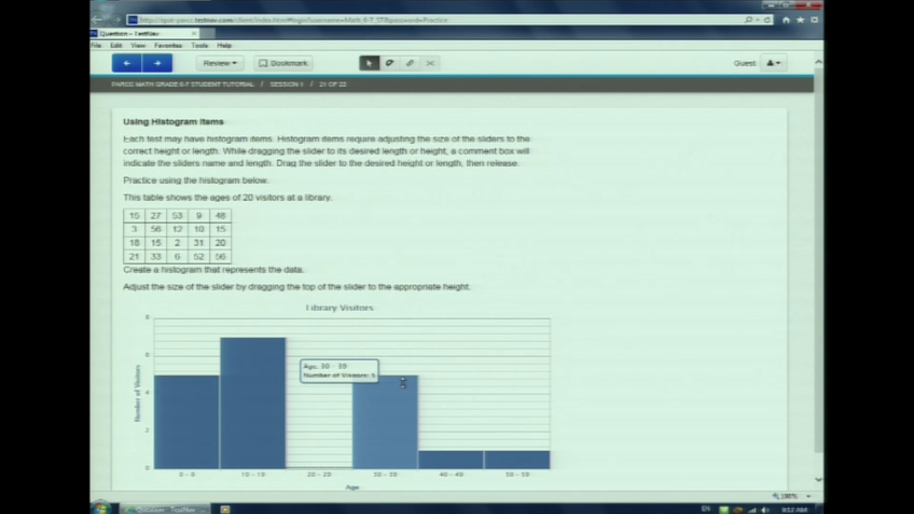
pyautogui.moveTo(396, 385); pyautogui.dragTo(400, 433)
pyautogui.moveTo(272, 338); pyautogui.dragTo(268, 423)
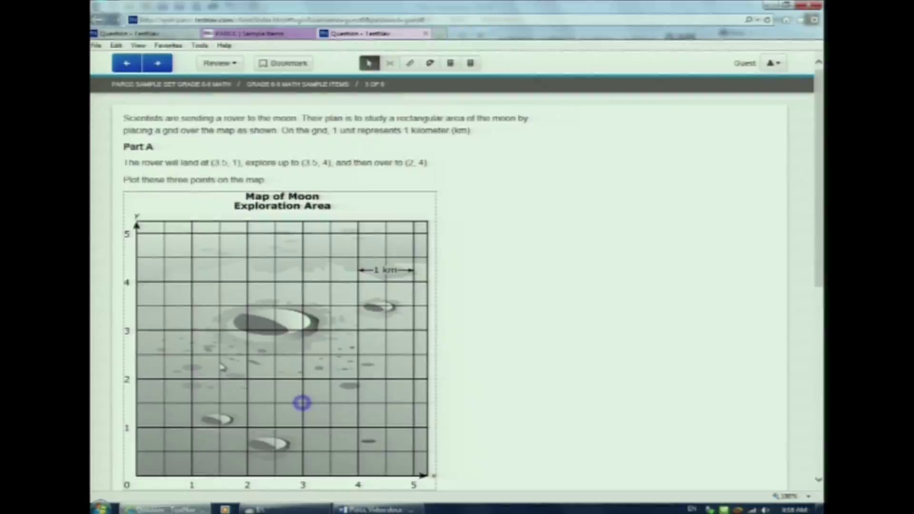
# Step: Plot points at (1.5, 3), (1.5, 2) and (2.5, 2) on the moon map grid
pyautogui.click(221, 335)
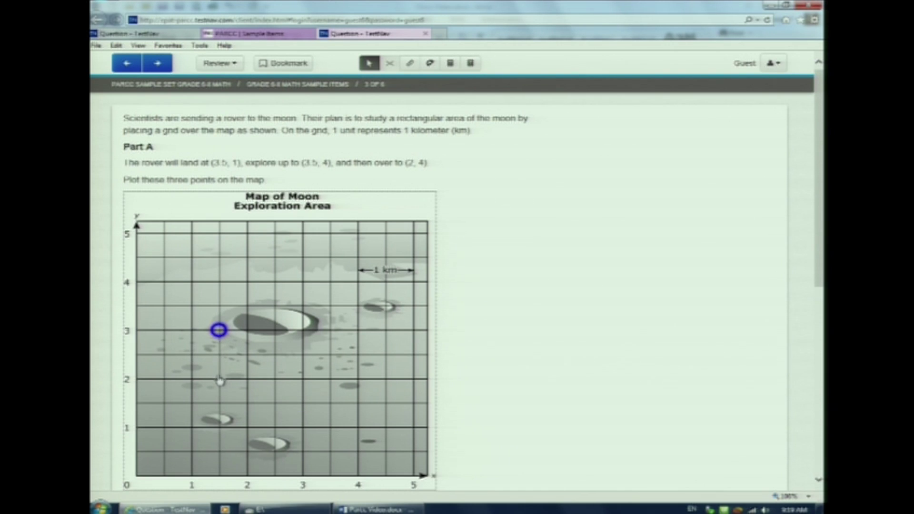
pyautogui.click(219, 380)
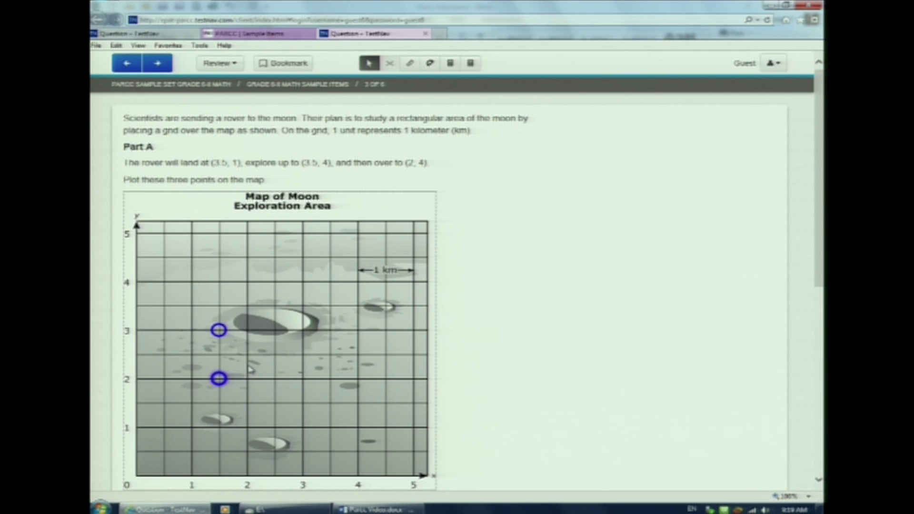
pyautogui.click(275, 331)
pyautogui.moveTo(275, 331); pyautogui.dragTo(274, 379)
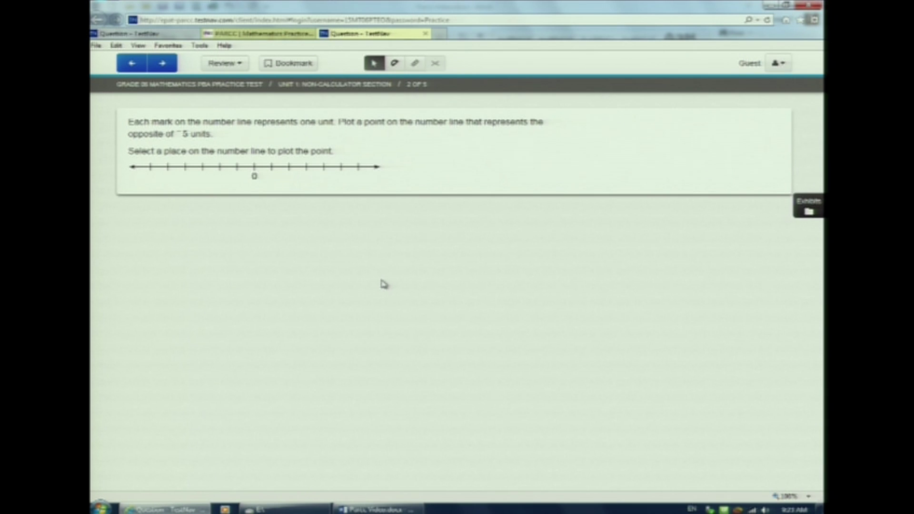
# Step: Place the point at 5 on the number line as the opposite of −5
pyautogui.click(290, 167)
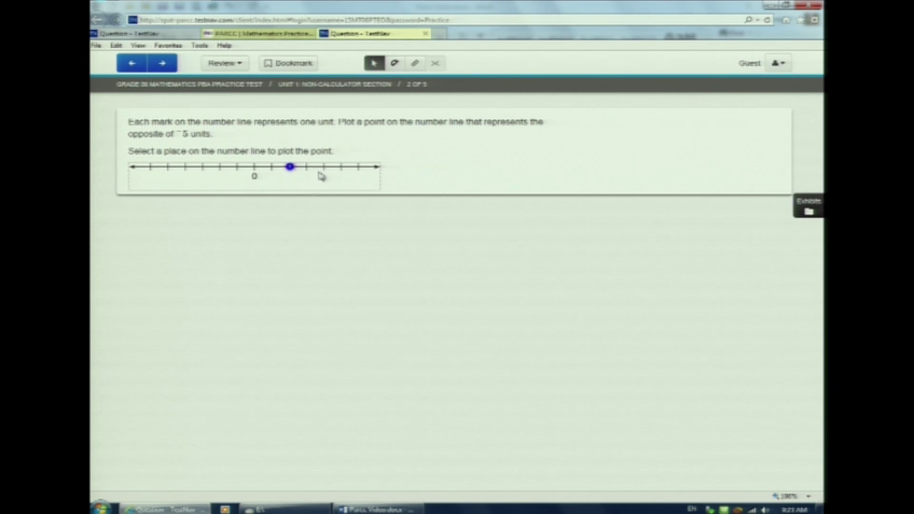
pyautogui.click(342, 169)
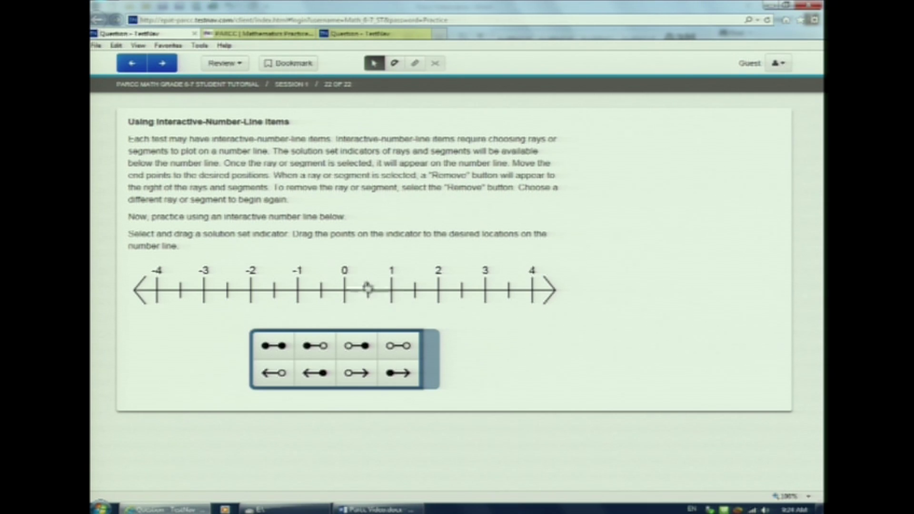
# Step: Add a closed-endpoint segment to the number line spanning about −1 to 3.5
pyautogui.click(280, 347)
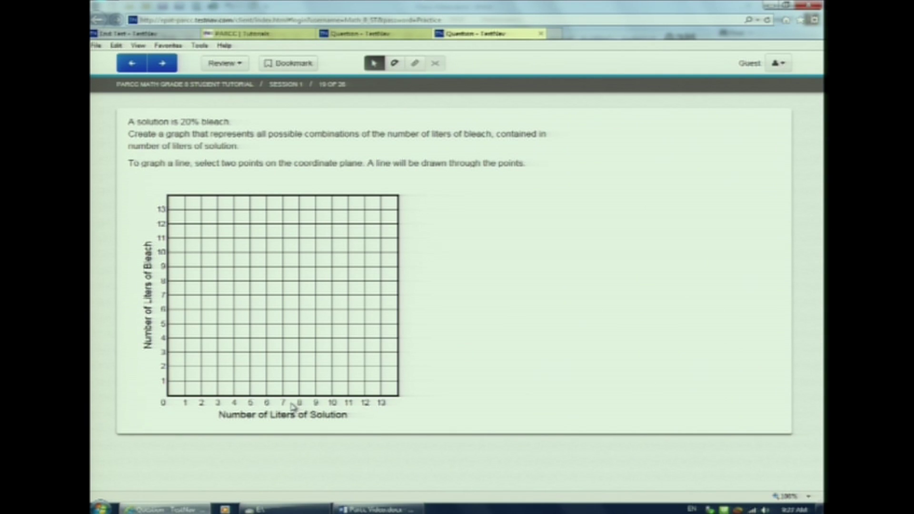
# Step: Draw the bleach line from (2, 8), moving its second point to about (6, 11)
pyautogui.click(202, 281)
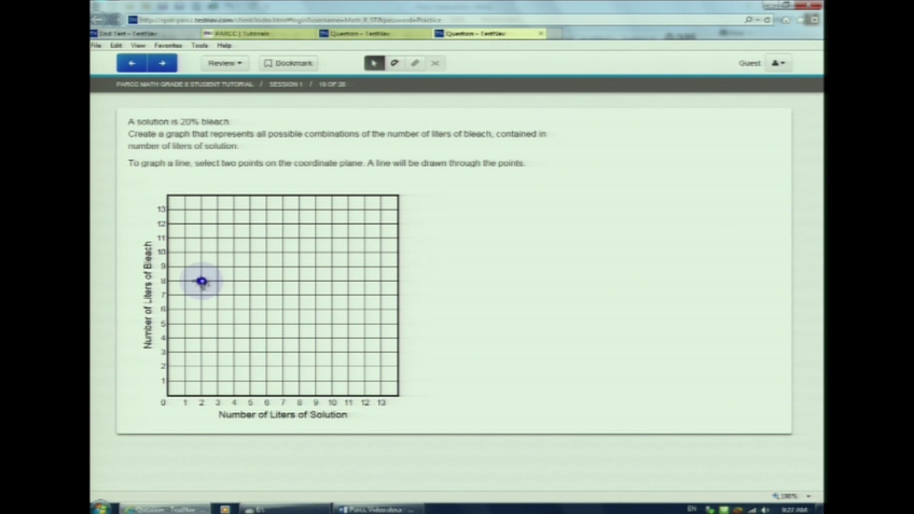
pyautogui.click(251, 324)
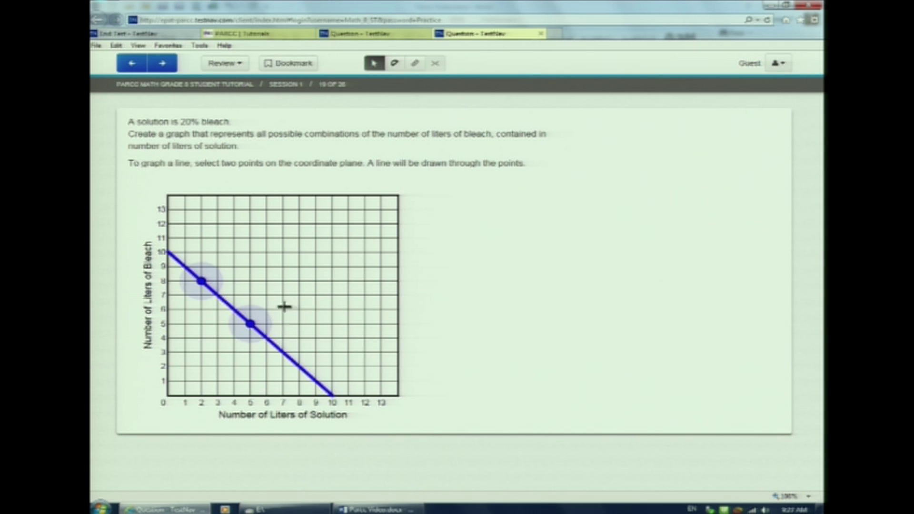
pyautogui.click(267, 281)
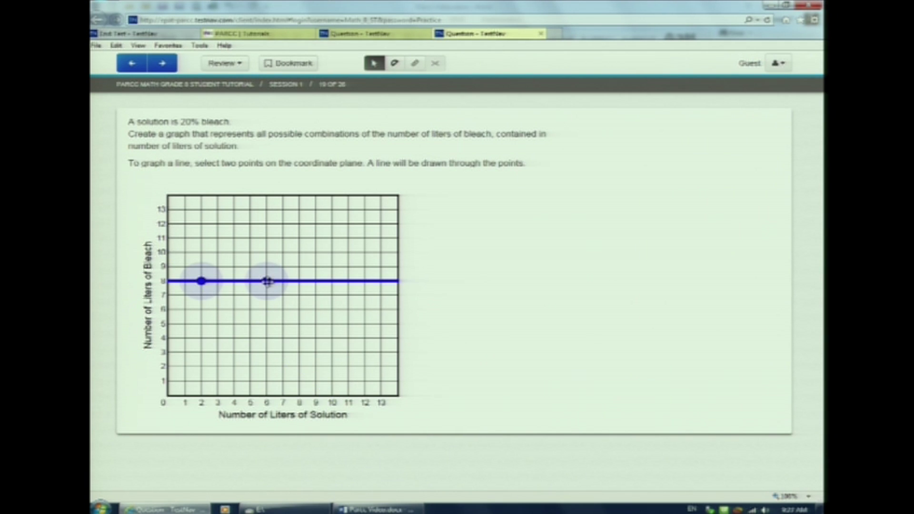
pyautogui.click(266, 237)
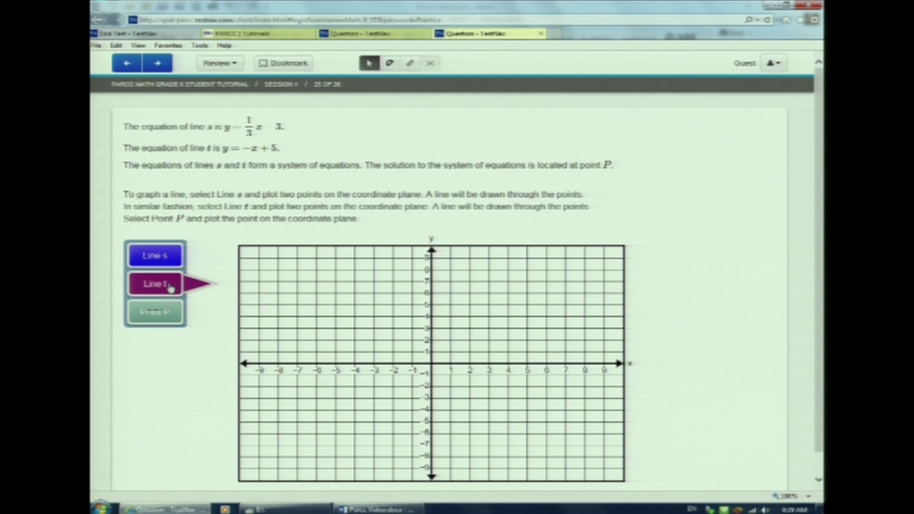
# Step: Plot line s through (−2, 6) and (2, 1)
pyautogui.click(144, 258)
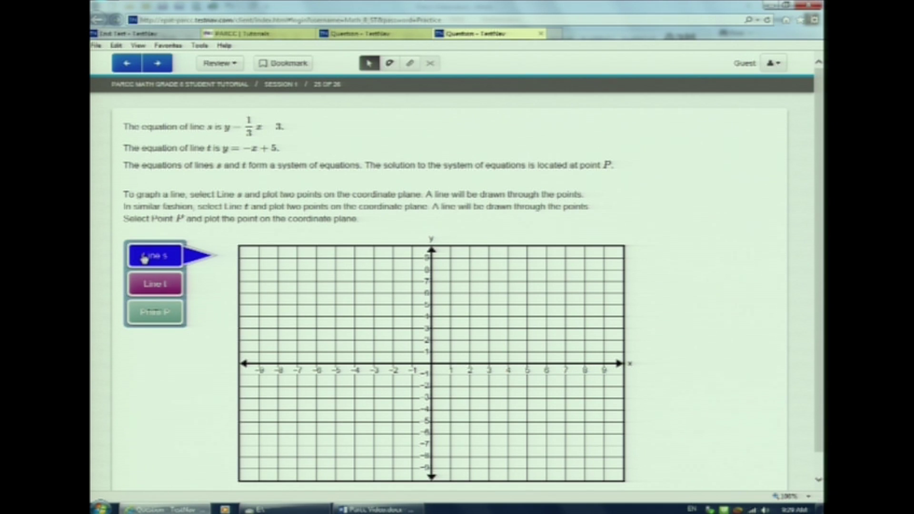
pyautogui.click(393, 293)
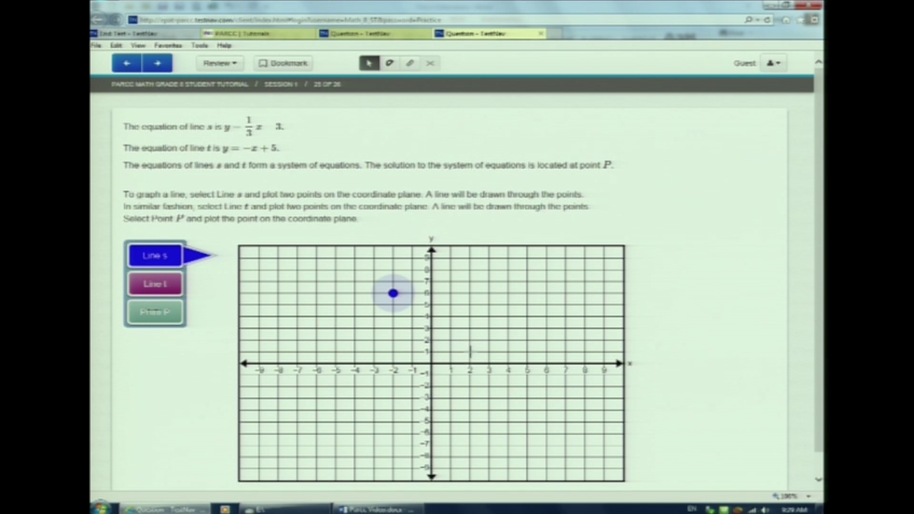
pyautogui.click(470, 352)
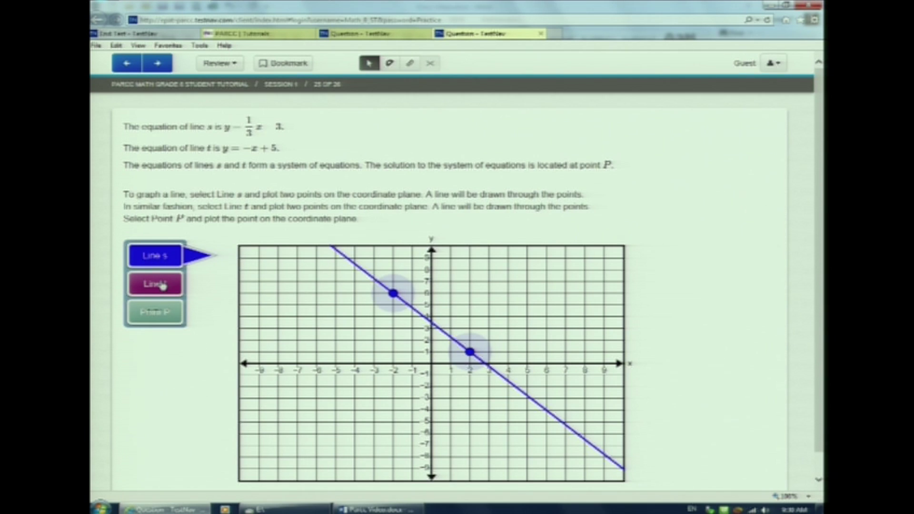
# Step: Plot line t through (−5, 1) and (−2, 1), making it horizontal at y = 1
pyautogui.click(157, 284)
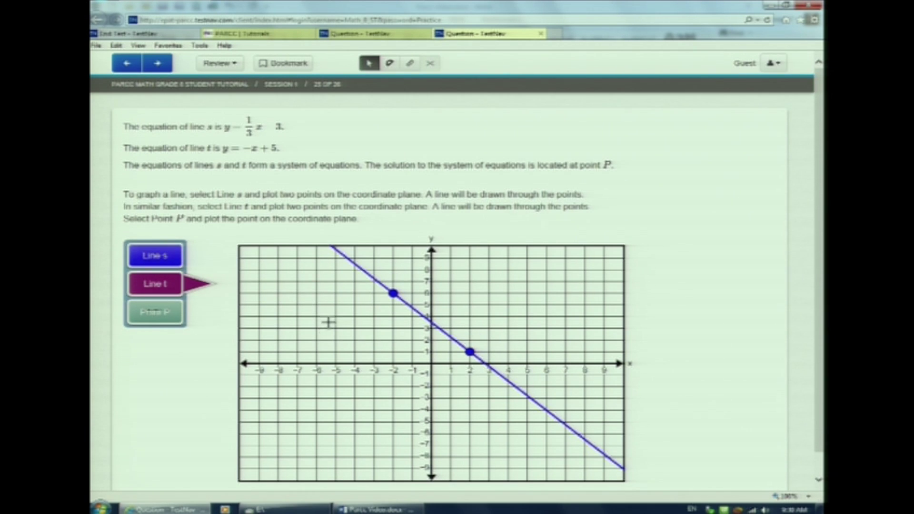
pyautogui.click(335, 351)
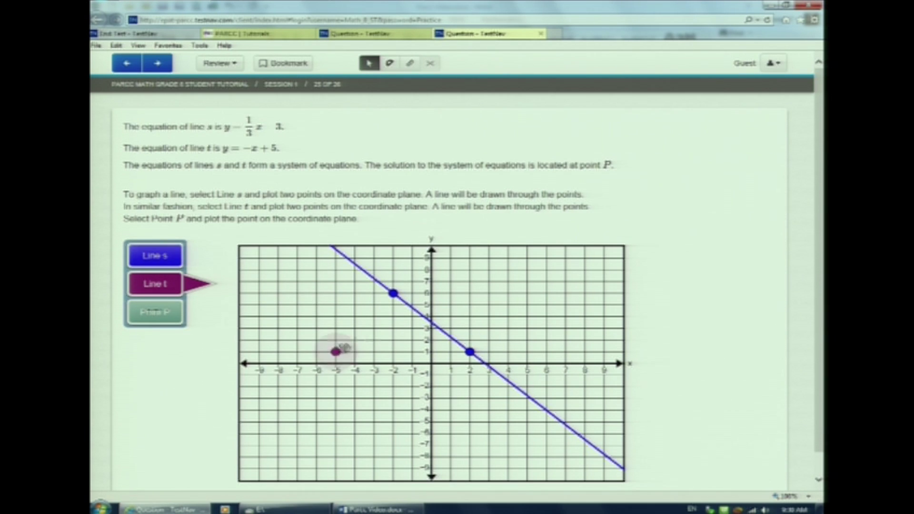
pyautogui.click(393, 328)
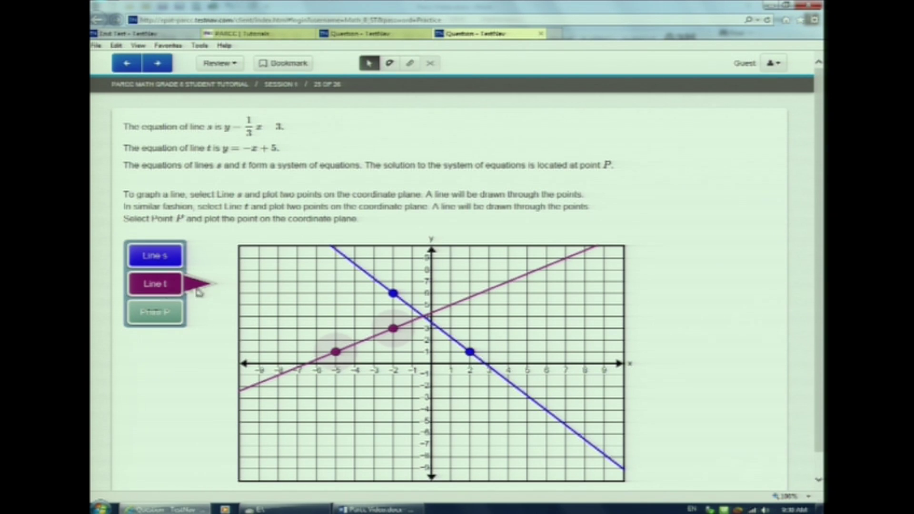
pyautogui.moveTo(403, 333); pyautogui.dragTo(393, 352)
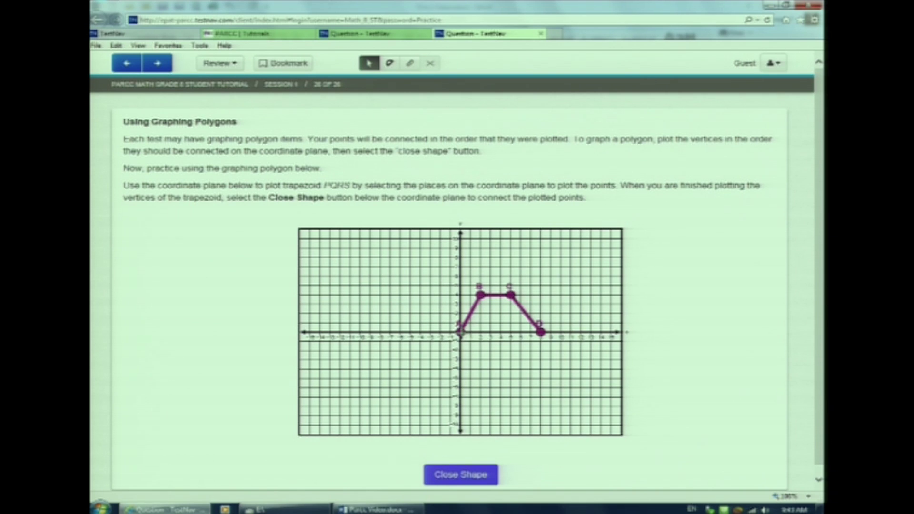
# Step: Select vertices A, B, C and D in order, then join D back to A
pyautogui.click(459, 332)
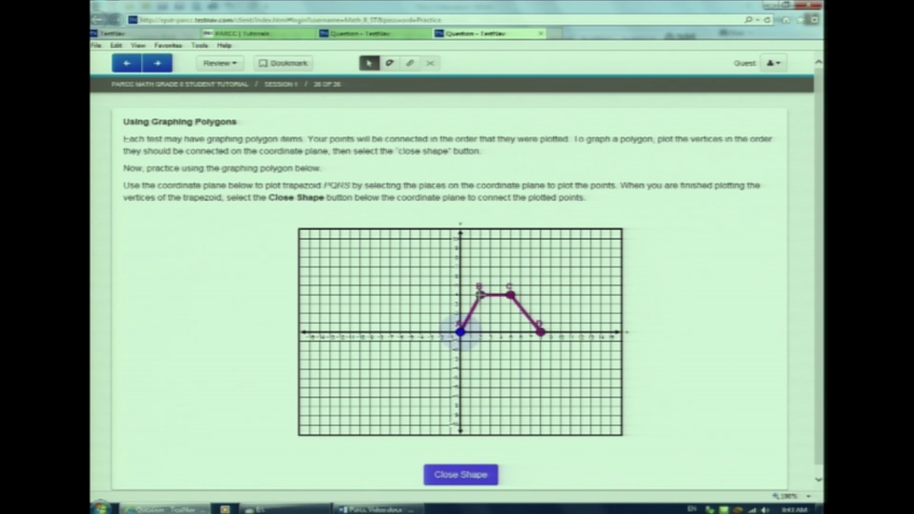
pyautogui.click(480, 294)
pyautogui.click(510, 295)
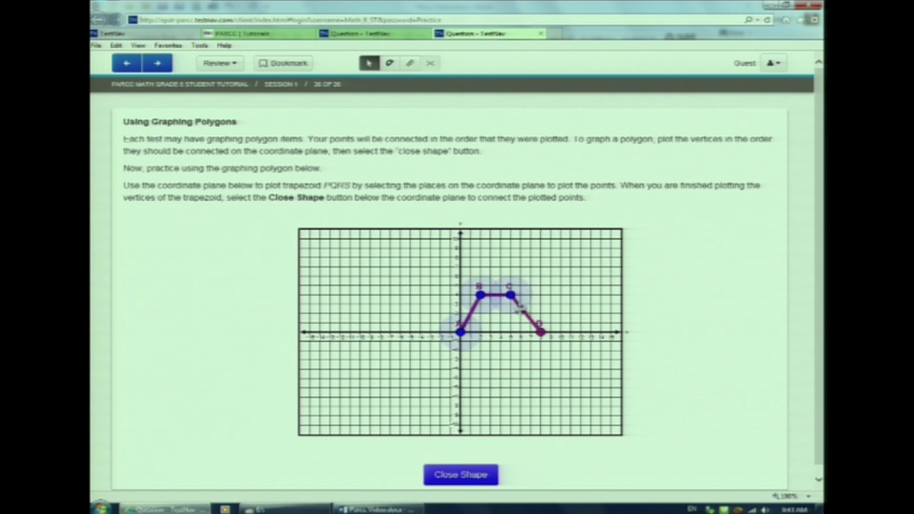
pyautogui.click(540, 332)
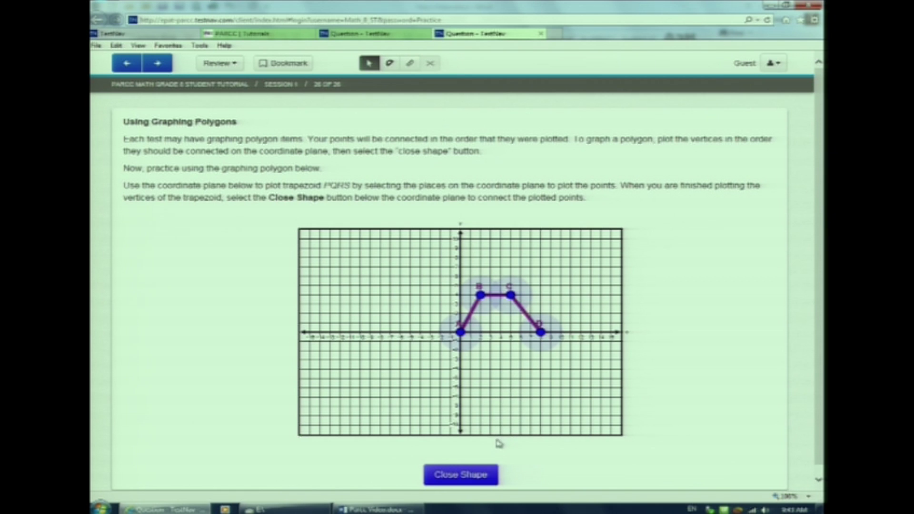
pyautogui.click(473, 476)
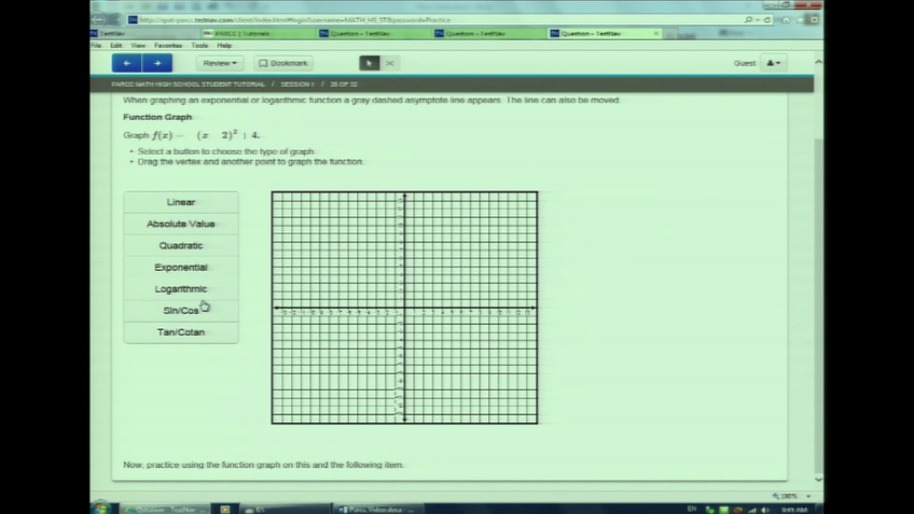
# Step: Graph a Quadratic function opening downward, its vertex left of the y-axis
pyautogui.click(193, 248)
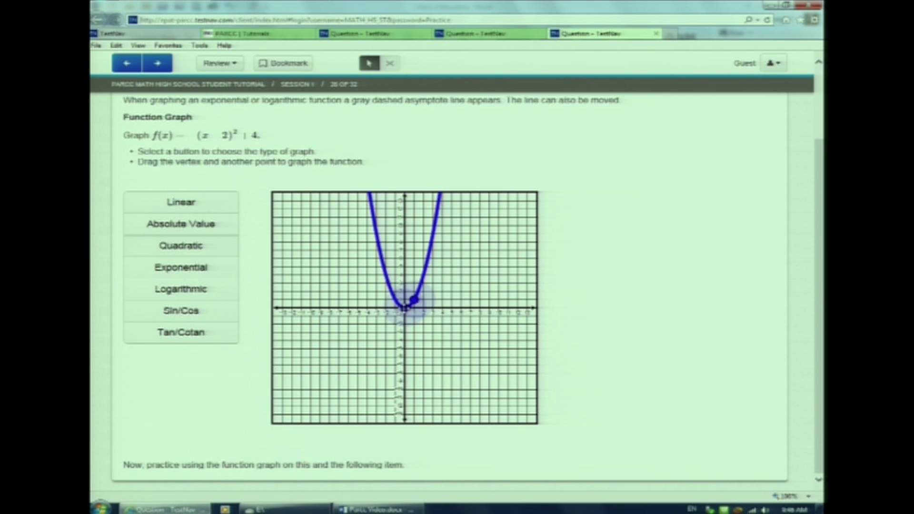
pyautogui.moveTo(414, 299); pyautogui.dragTo(338, 217)
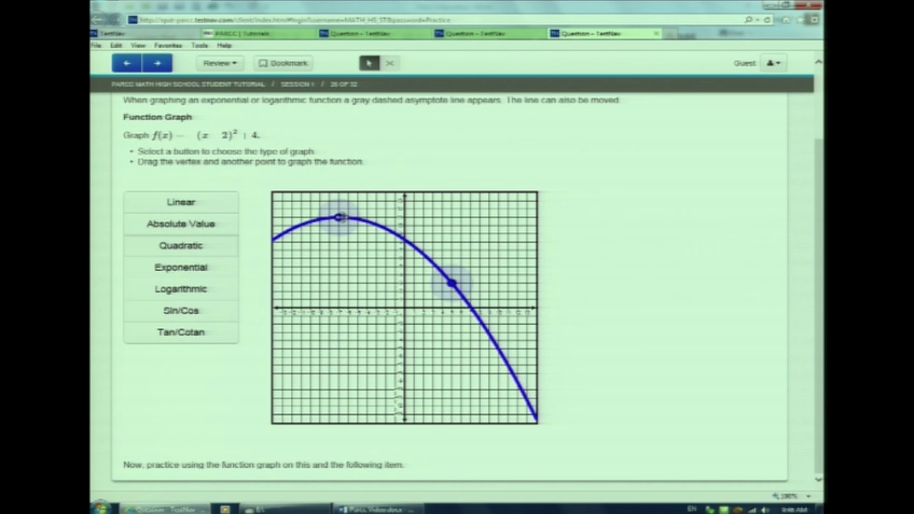
pyautogui.moveTo(339, 217); pyautogui.dragTo(338, 217)
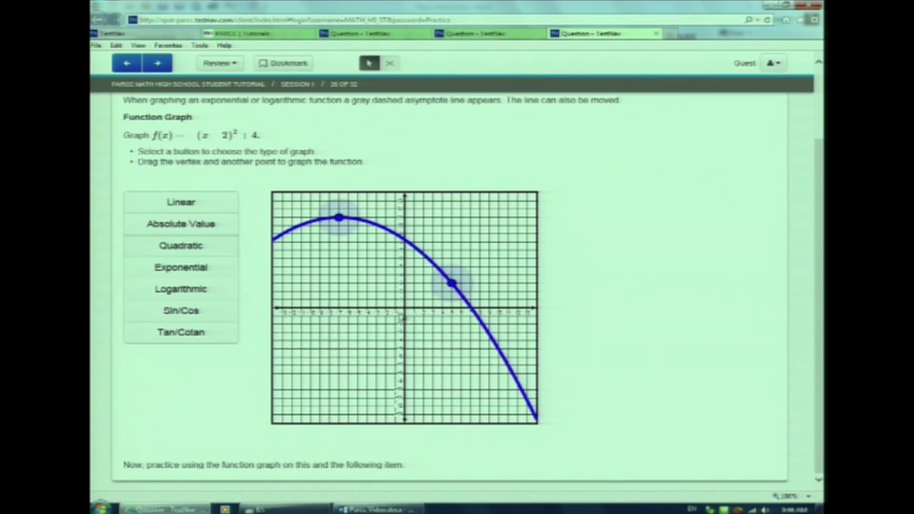